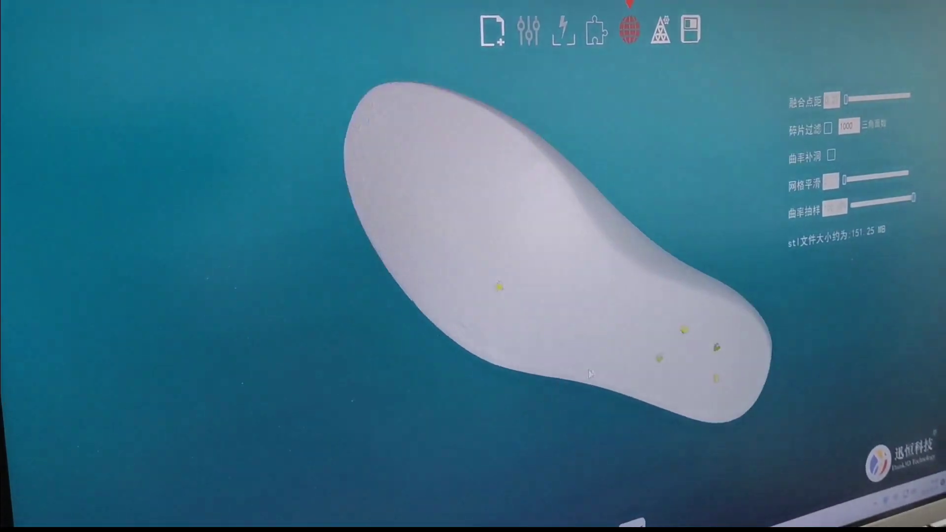
Step: Zoom the scanning viewport in the new, empty session before scanning the head
scroll(704, 359, up, 5)
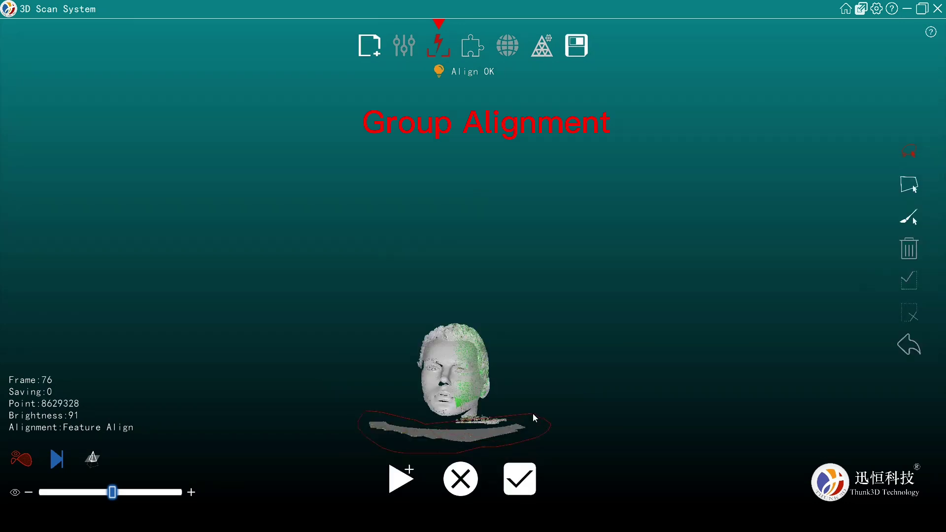
Step: Lasso the base plate points under the first head scan and create a new scan group
drag(534, 418, 532, 413)
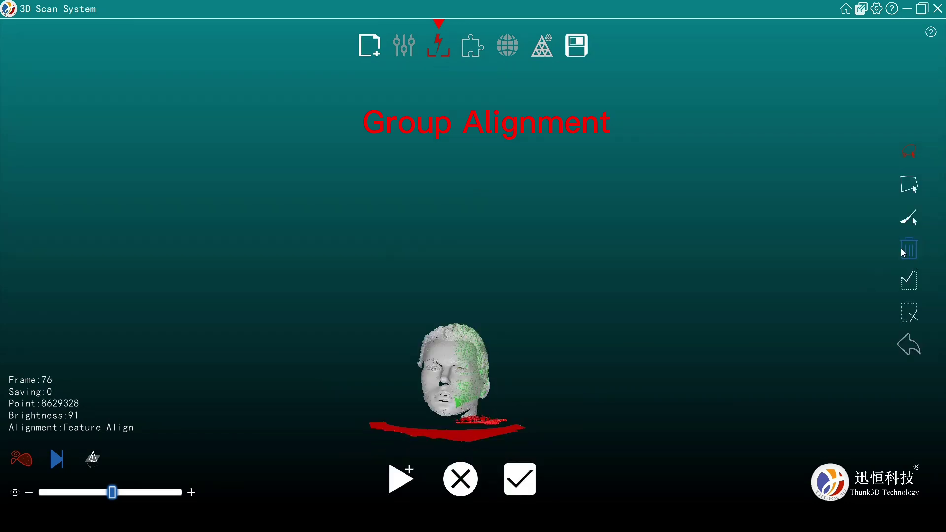
click(401, 477)
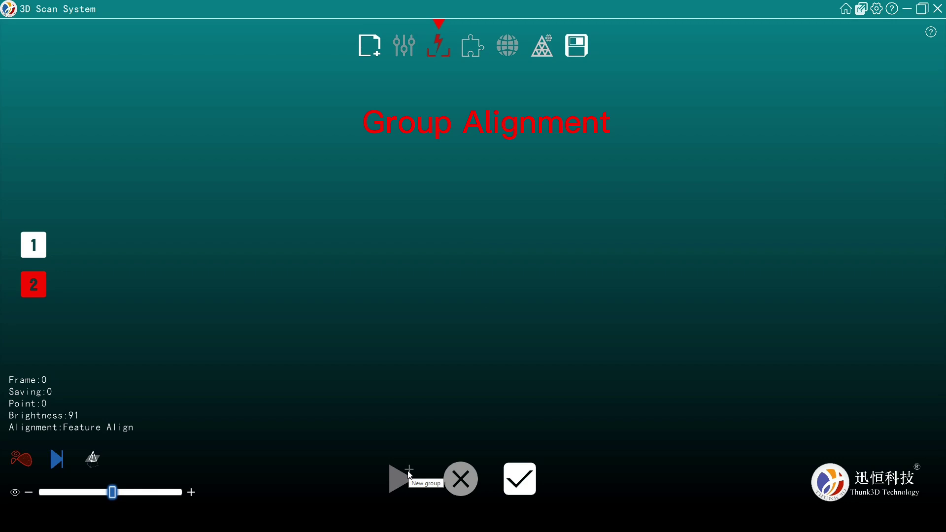
Step: Scan group 2, delete its base-plate points, and add a third scan group
click(409, 474)
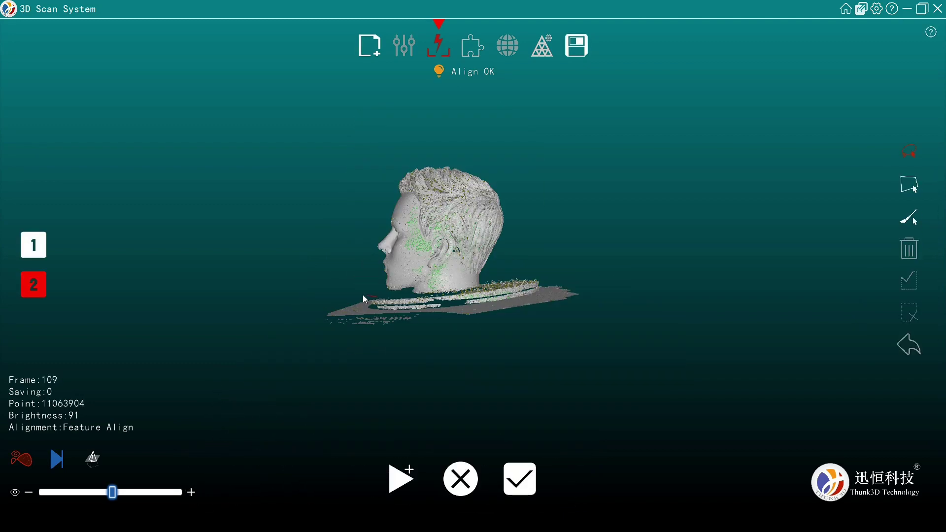
drag(620, 291, 621, 291)
key(Delete)
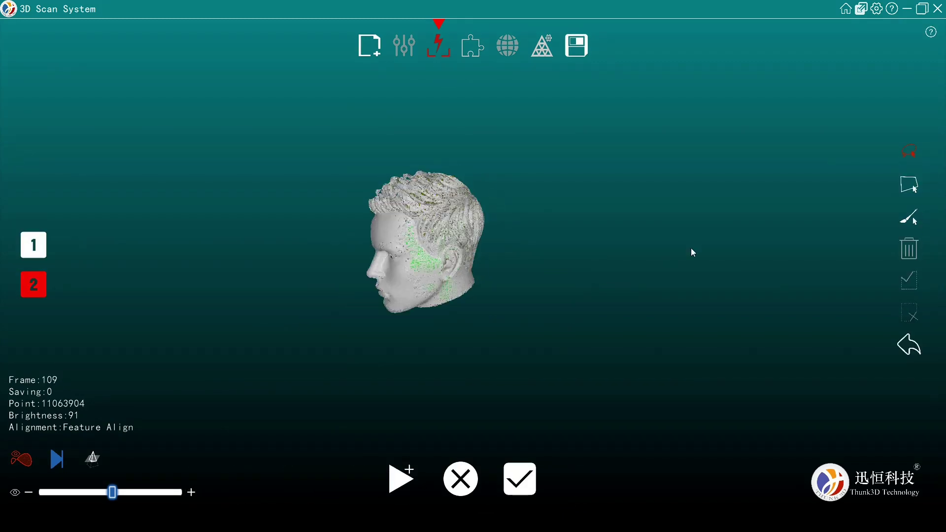
click(402, 488)
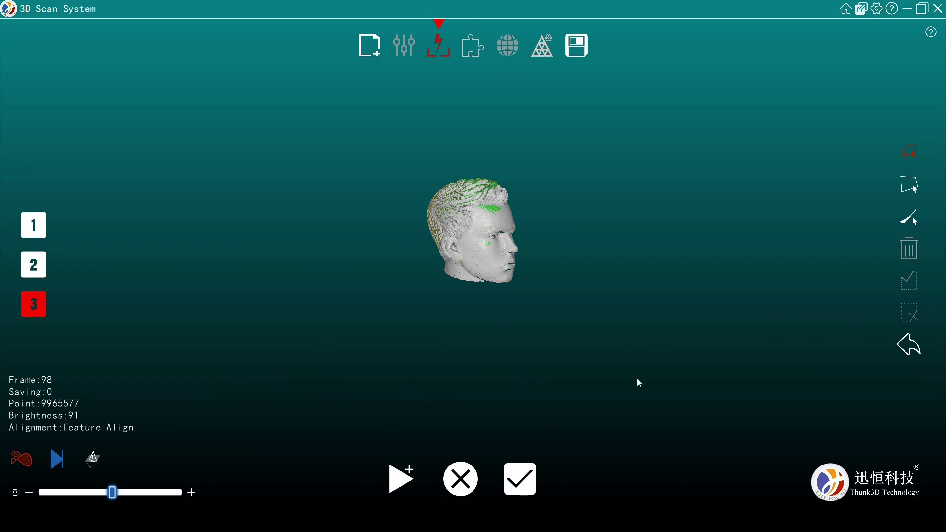
Step: Move to feature alignment and orbit the merged head across its profile, top, back, underside and ear
click(516, 486)
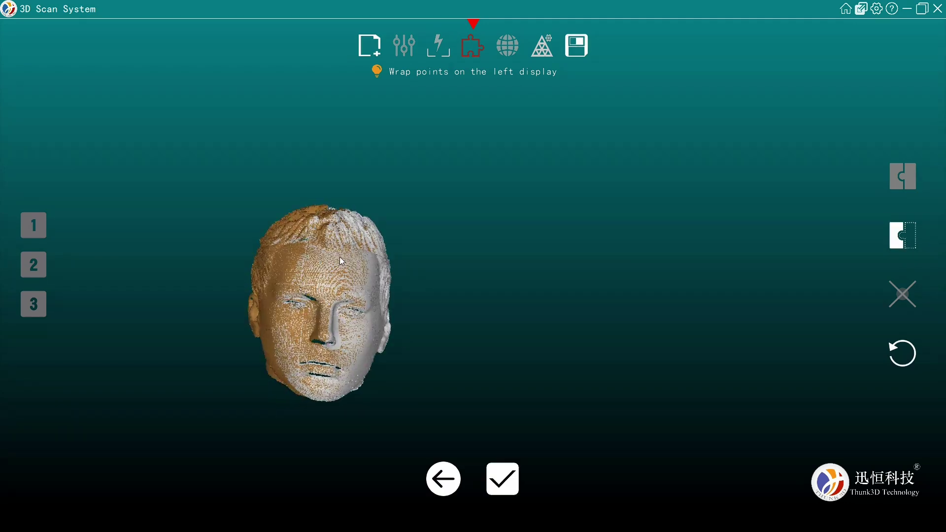
drag(330, 255, 575, 290)
drag(332, 295, 661, 279)
drag(476, 287, 496, 337)
drag(184, 232, 561, 309)
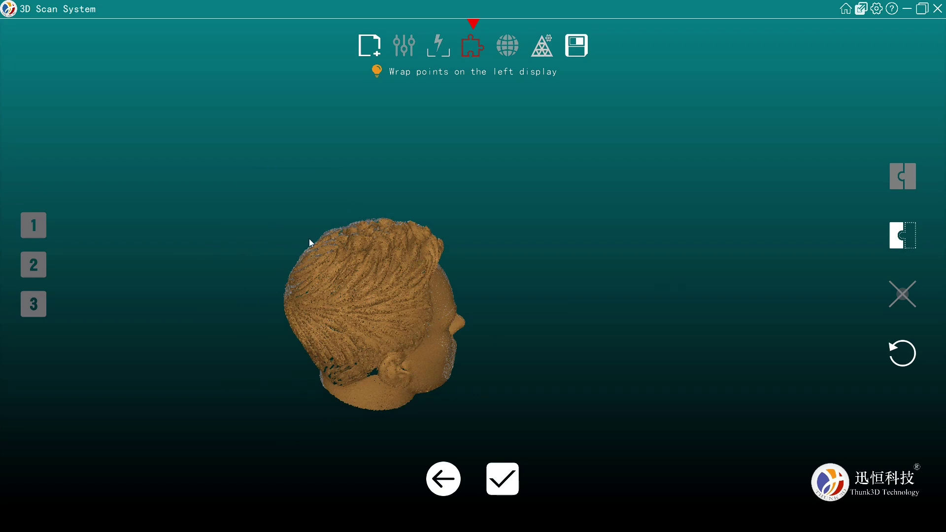
drag(292, 250, 425, 428)
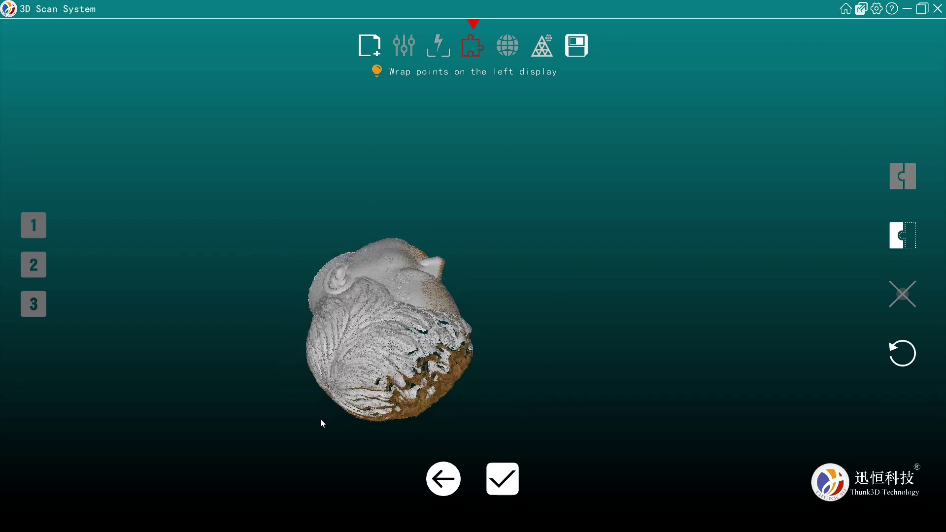
drag(321, 420, 395, 220)
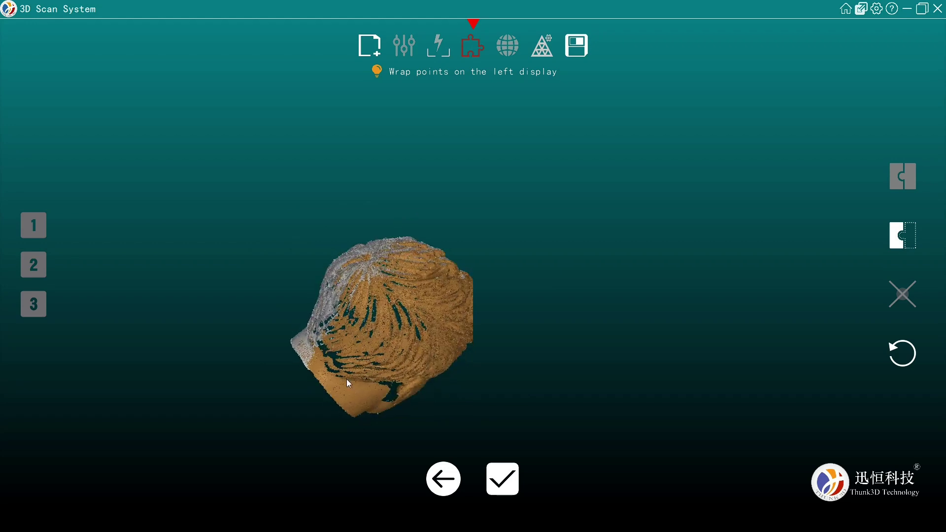
drag(347, 380, 429, 478)
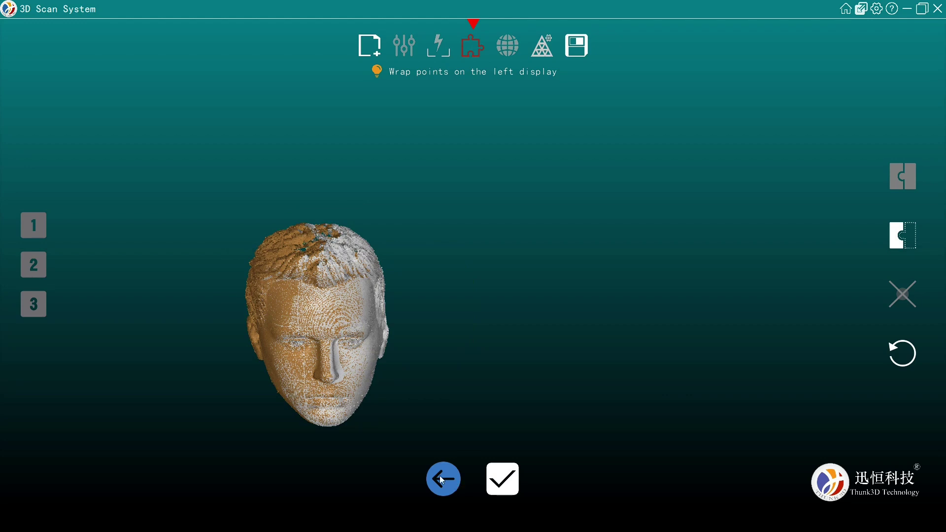
Step: Scan a fourth group with its base points deleted, then proceed to feature alignment
click(443, 478)
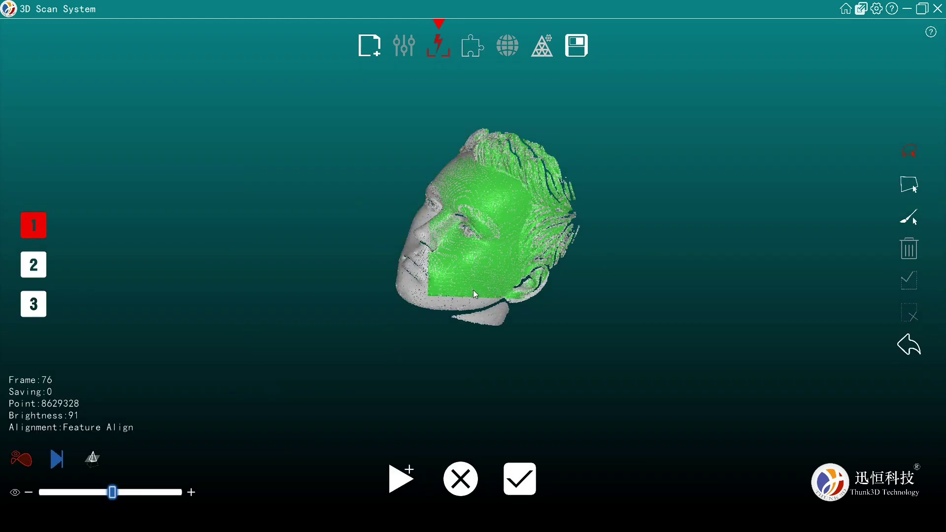
click(409, 482)
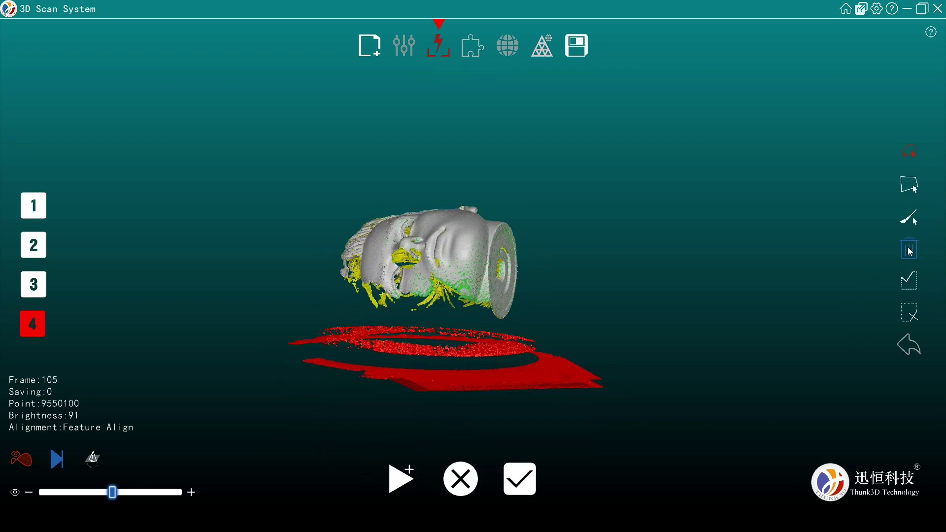
click(910, 248)
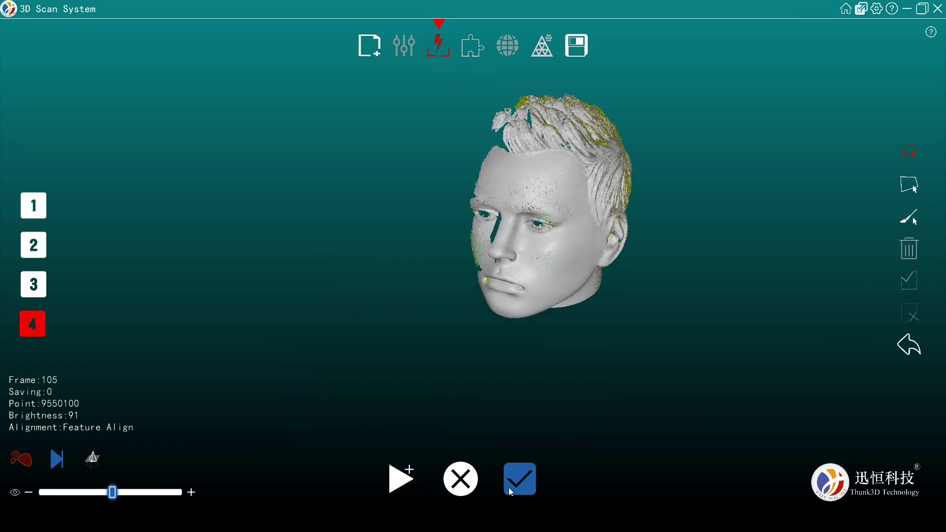
click(520, 475)
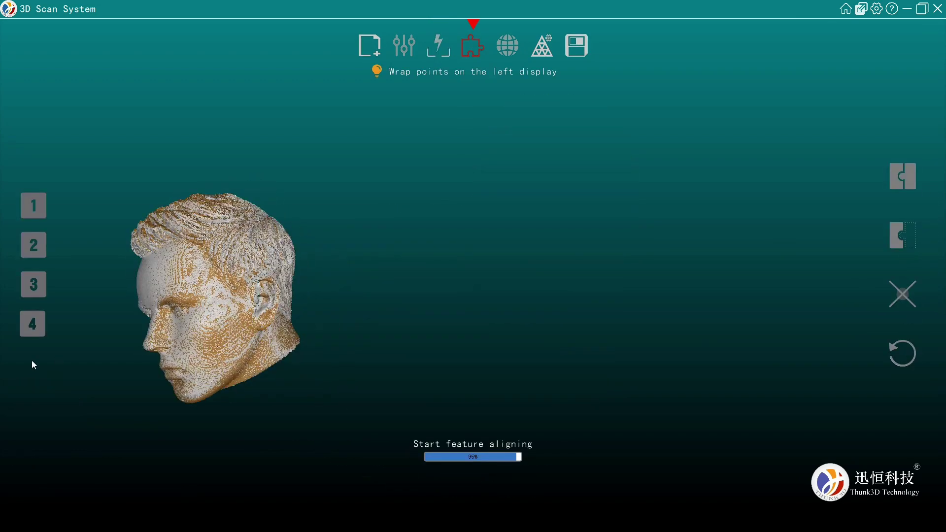
drag(296, 337, 272, 297)
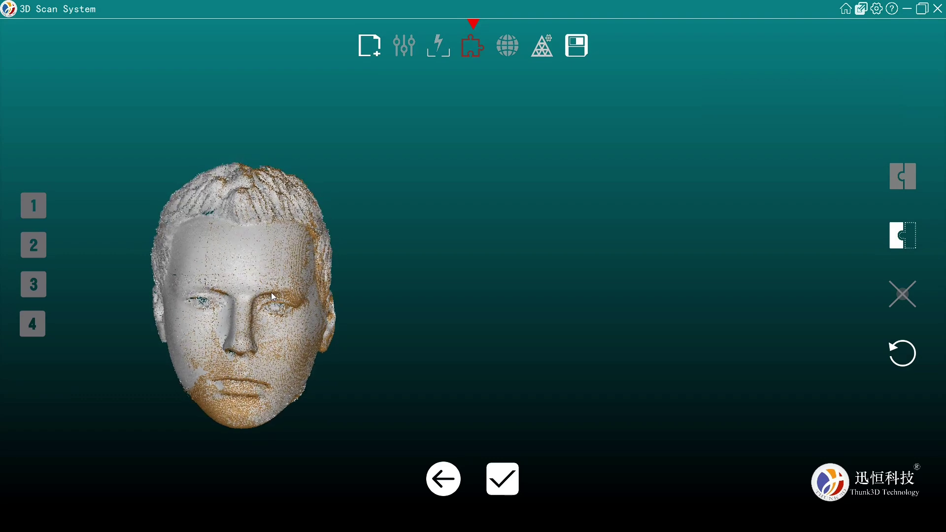
Step: Reset the alignment and load group 1 as reference with group 2 beside it
click(911, 356)
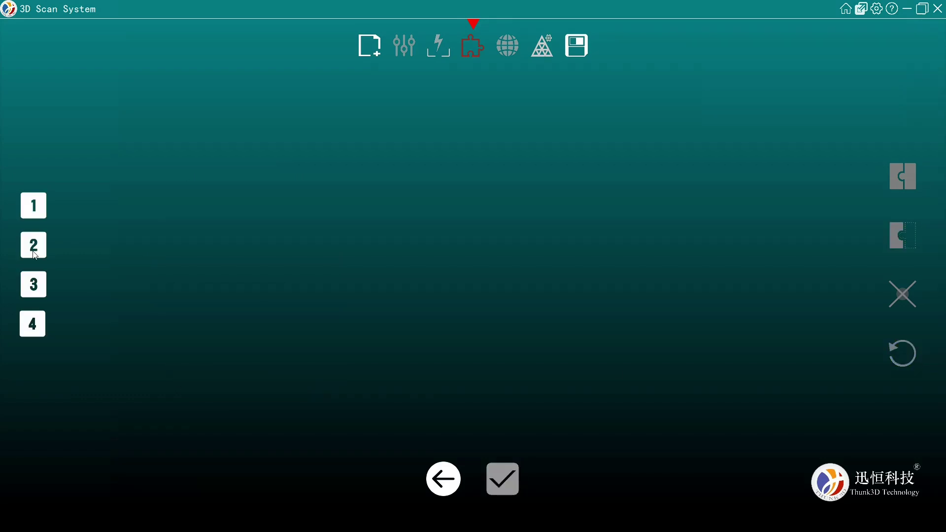
click(27, 206)
click(36, 249)
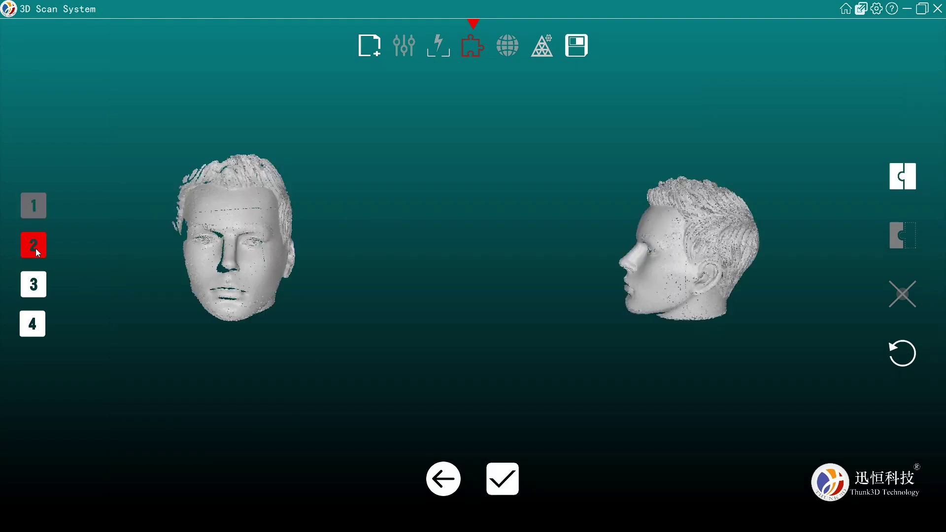
drag(698, 333, 830, 359)
drag(780, 227, 716, 184)
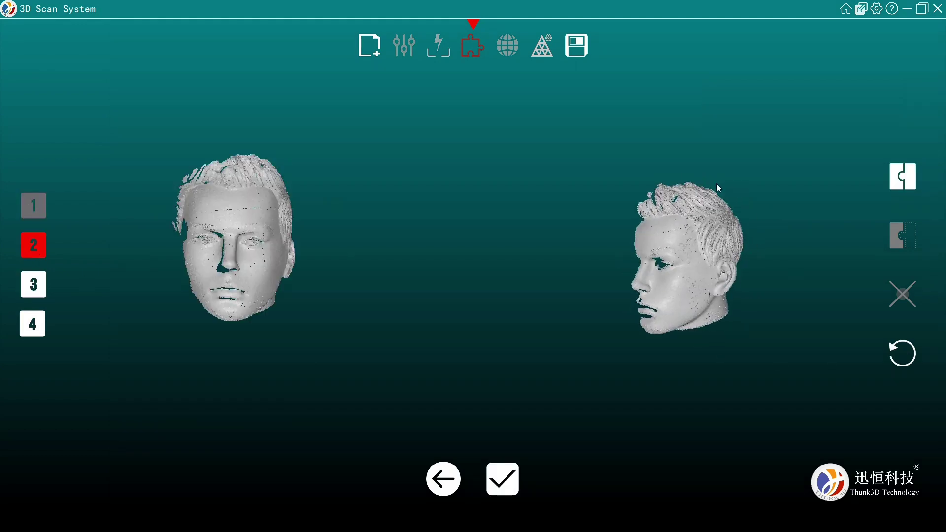
drag(318, 283, 200, 289)
drag(660, 267, 617, 413)
drag(364, 200, 467, 342)
drag(656, 278, 789, 260)
drag(354, 278, 202, 308)
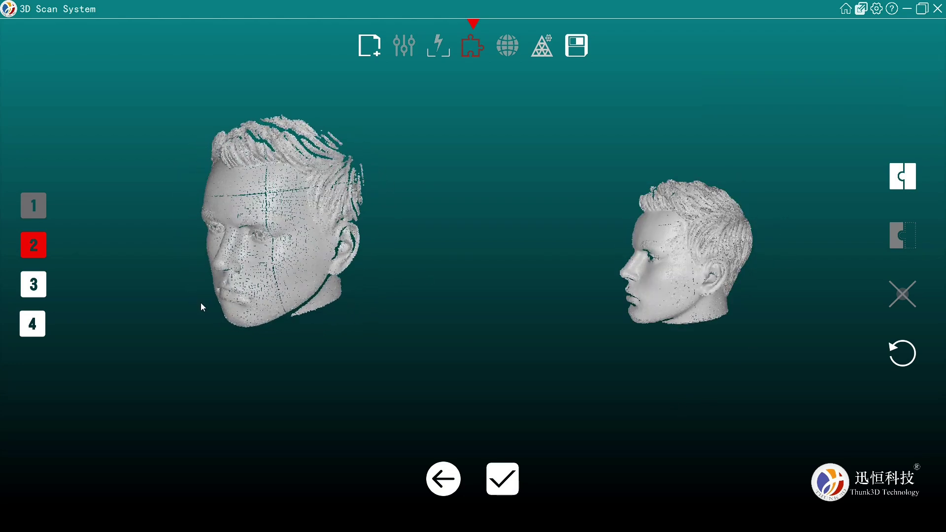
Step: Mark three matching overlap points on groups 1 and 2 and align them
click(238, 259)
scroll(677, 274, up, 3)
scroll(652, 281, down, 3)
click(618, 287)
drag(391, 300, 329, 280)
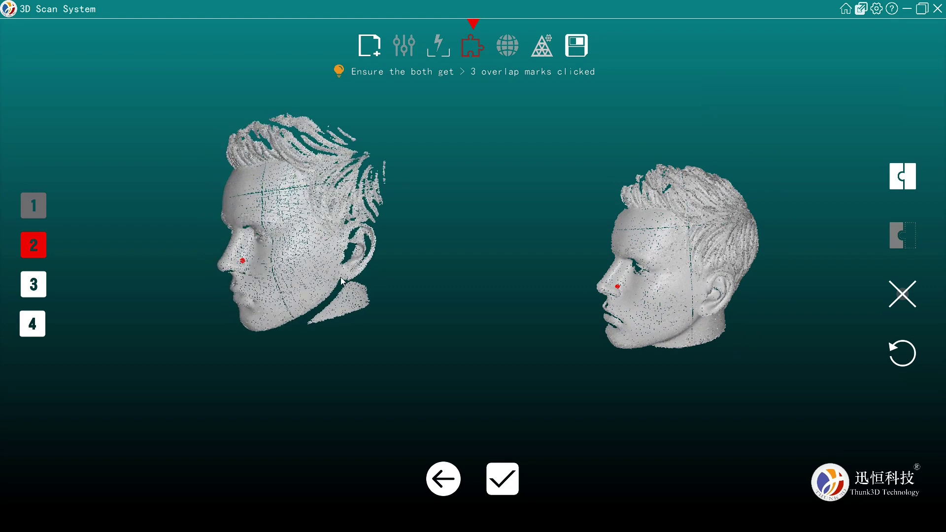
click(699, 312)
drag(359, 265, 343, 290)
drag(653, 337, 792, 316)
drag(306, 251, 176, 246)
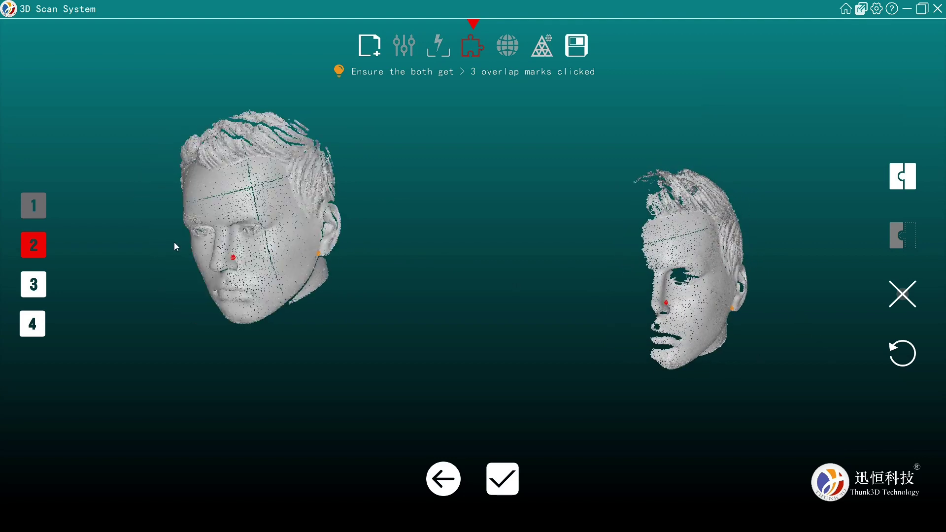
click(232, 227)
drag(674, 283, 660, 276)
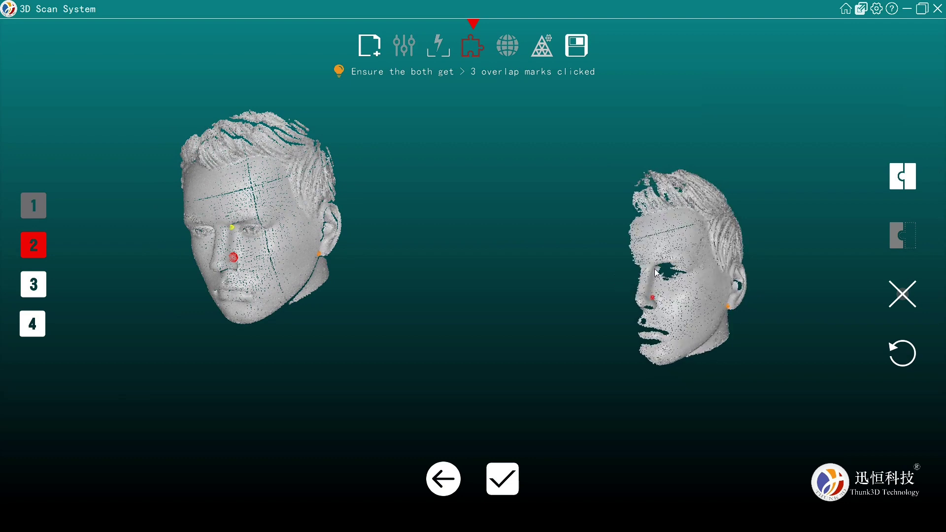
click(655, 270)
click(905, 183)
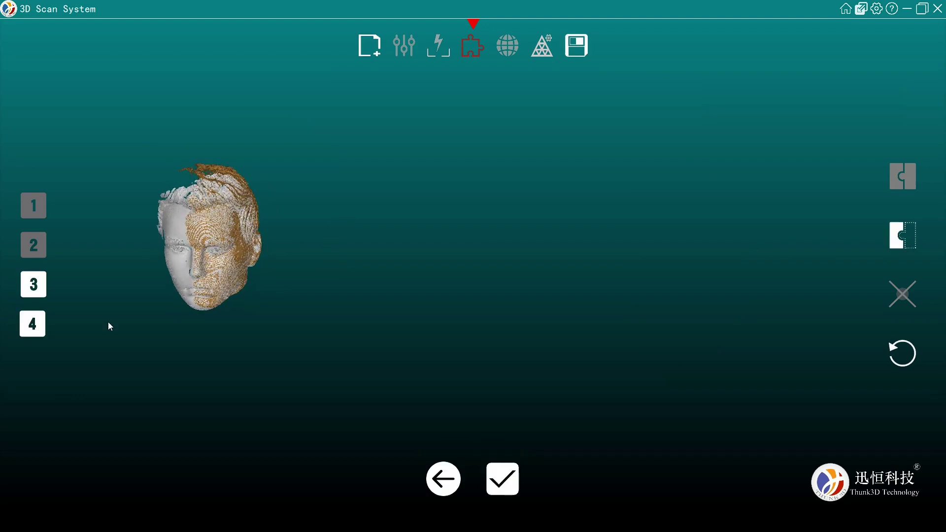
Step: Align group 3 using matching forehead, mouth and chin marks
click(34, 285)
drag(749, 283, 596, 335)
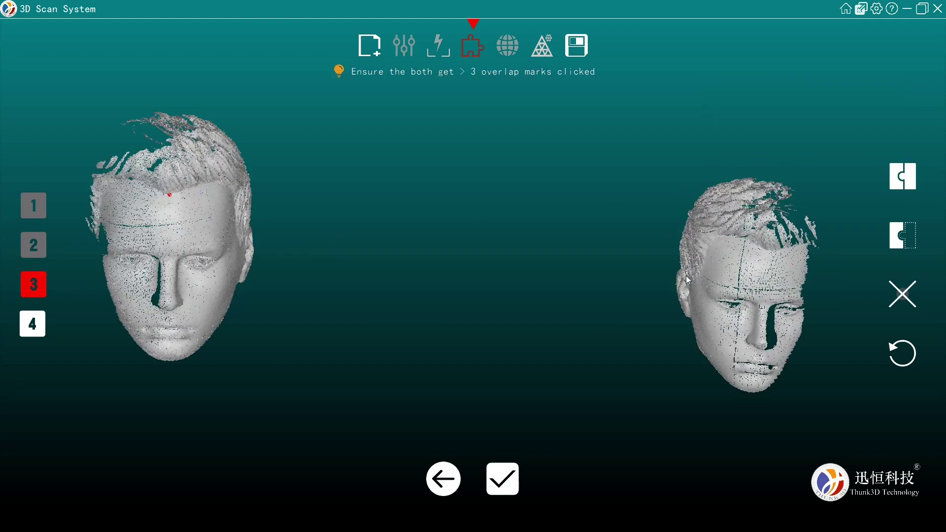
drag(832, 303, 752, 273)
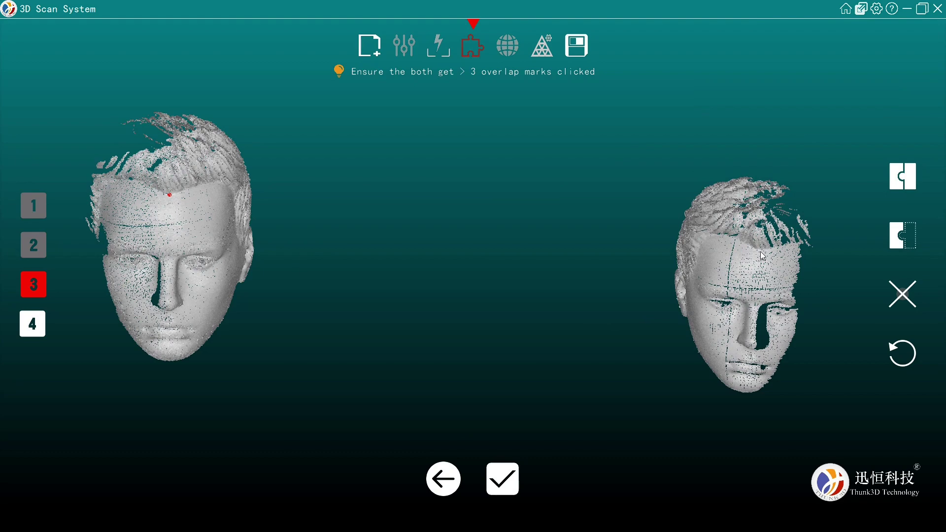
click(763, 255)
click(742, 335)
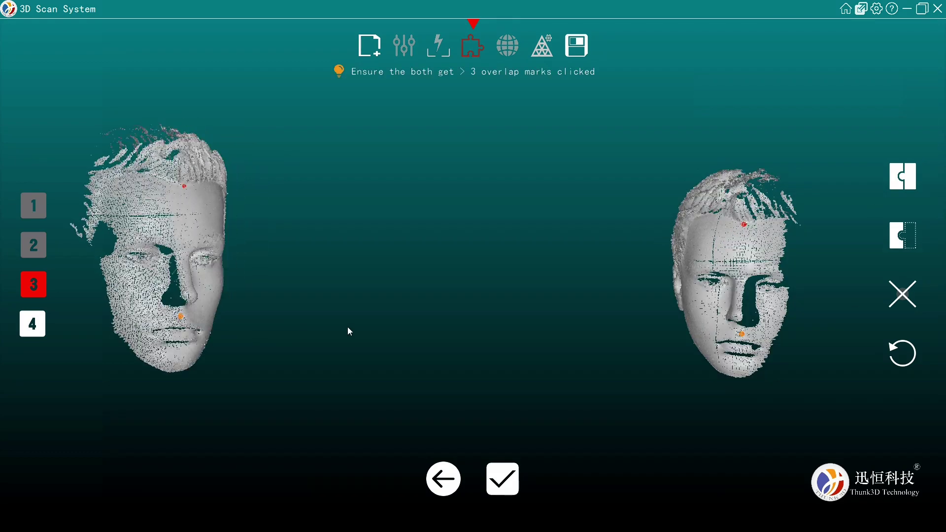
drag(348, 328, 210, 362)
drag(762, 368, 741, 357)
click(736, 343)
drag(150, 337, 185, 329)
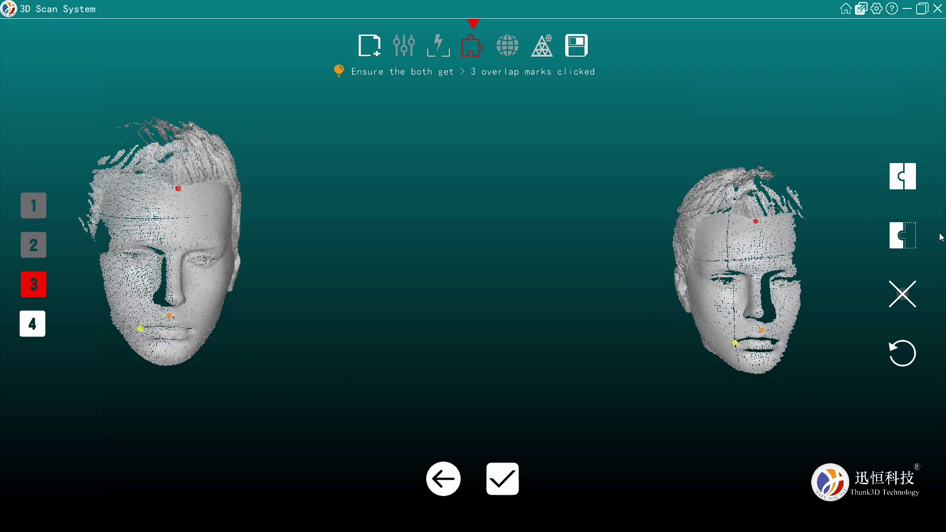
click(911, 182)
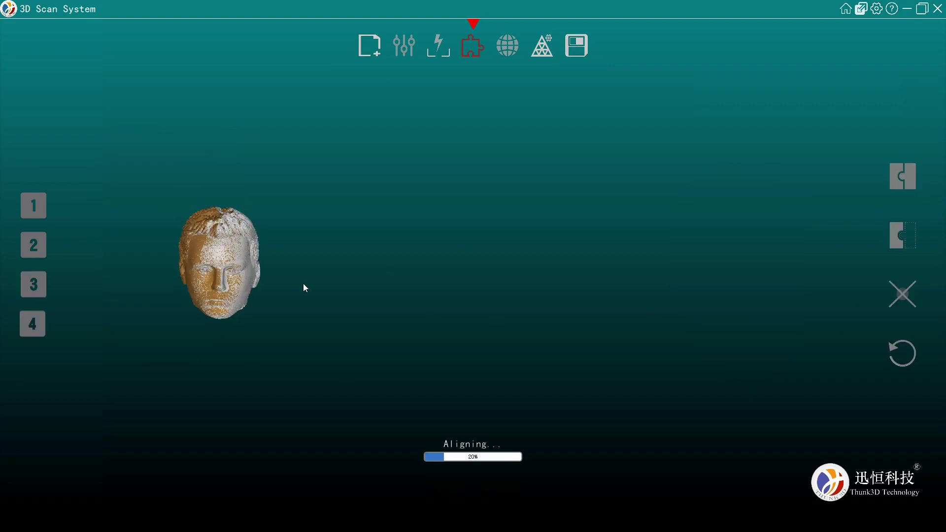
Step: Align group 4 with the merged head using overlap marks, then proceed to meshing
drag(824, 209, 806, 392)
drag(236, 316, 281, 369)
drag(764, 345, 741, 380)
scroll(237, 284, up, 3)
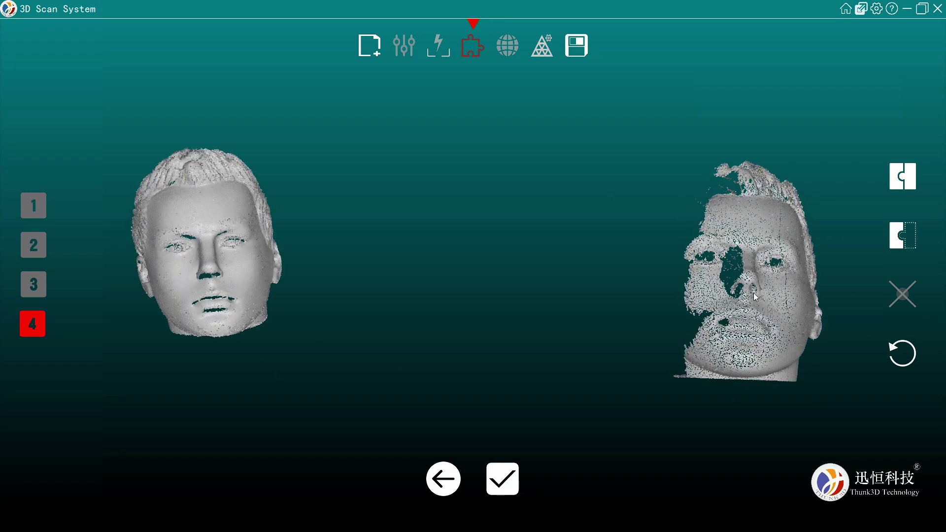
click(202, 295)
click(193, 311)
click(730, 339)
click(219, 314)
click(753, 354)
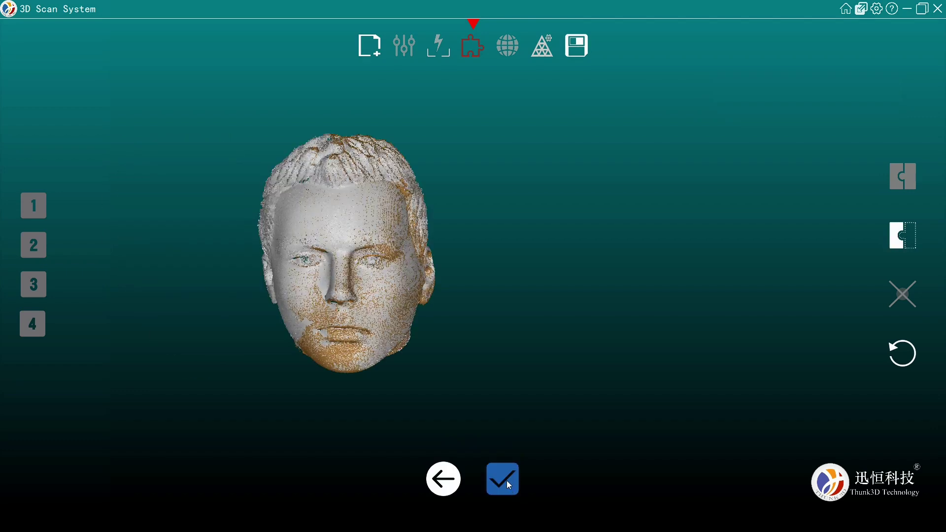
click(507, 481)
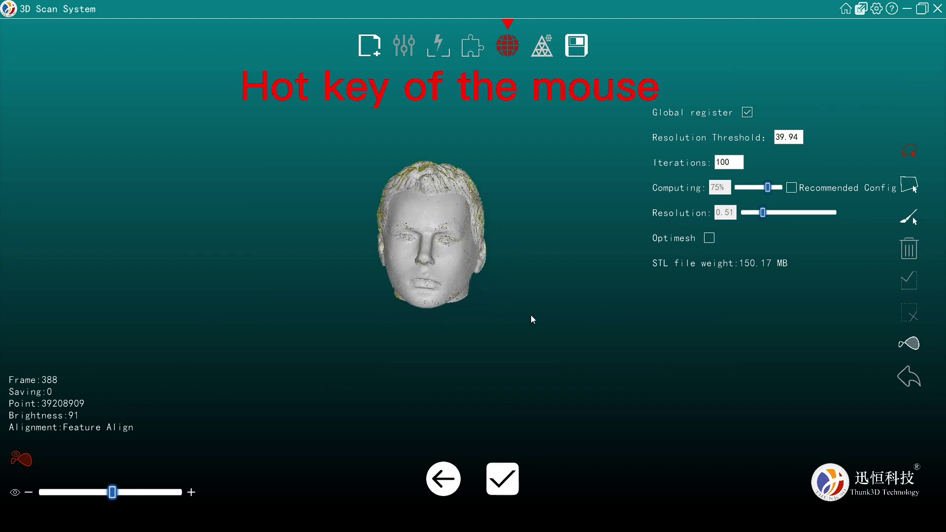
scroll(530, 315, up, 4)
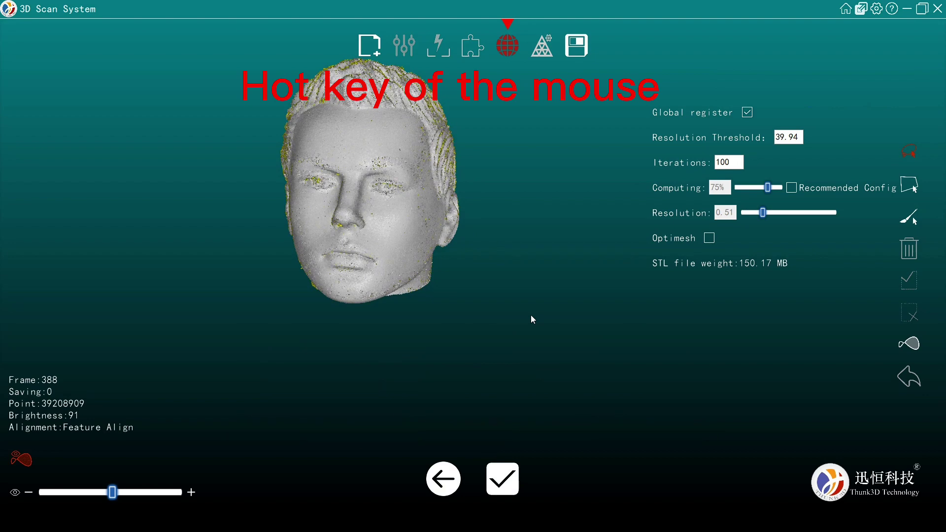
scroll(530, 315, down, 4)
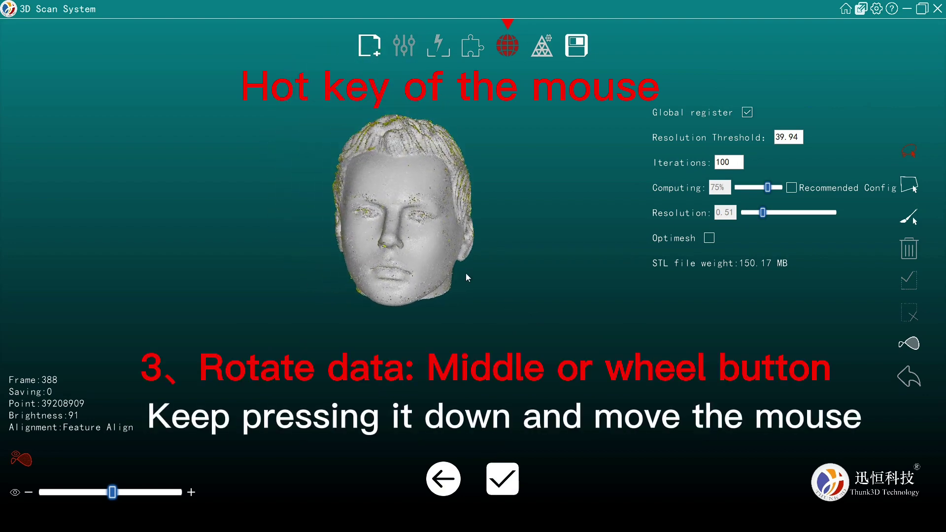
middle_drag(461, 270, 485, 285)
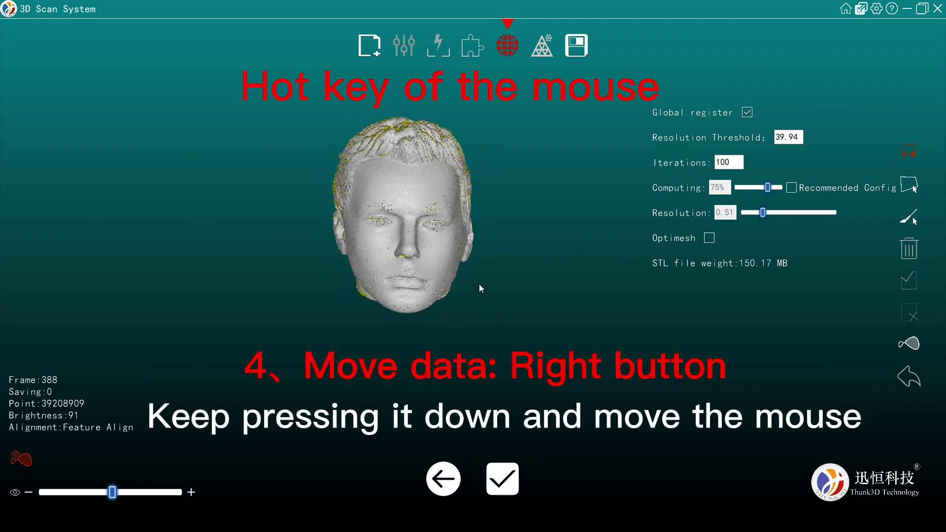
right_drag(479, 283, 520, 318)
drag(519, 317, 518, 308)
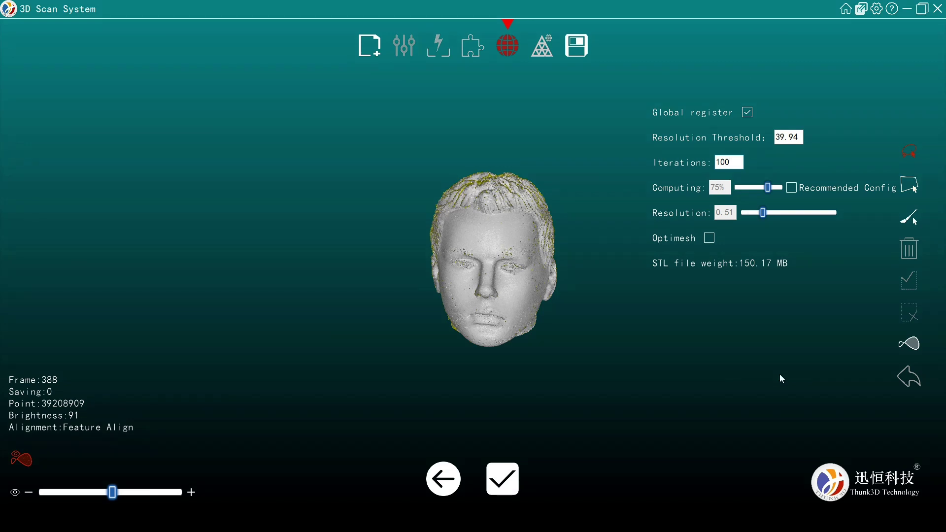
Step: Wrap the point cloud into a mesh, inspect the head, and open the scan data folder
click(510, 479)
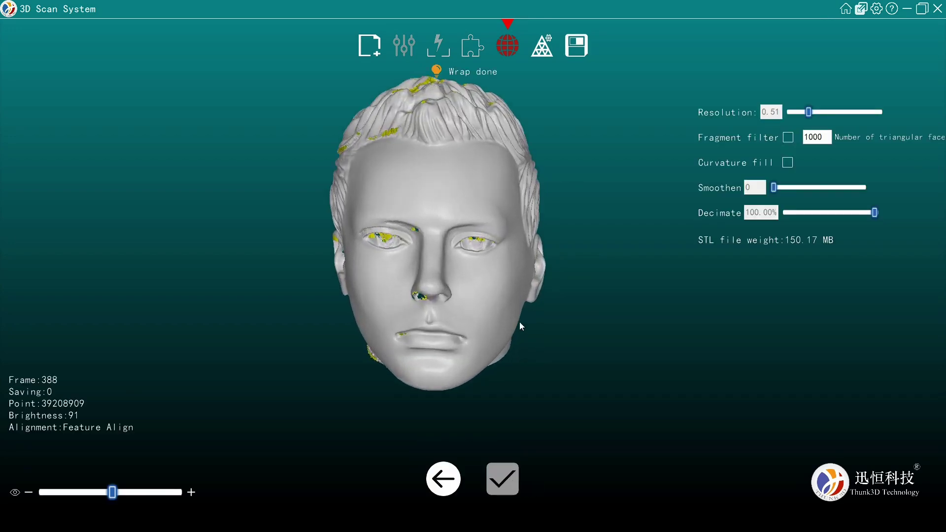
drag(520, 321, 439, 260)
scroll(454, 256, up, 4)
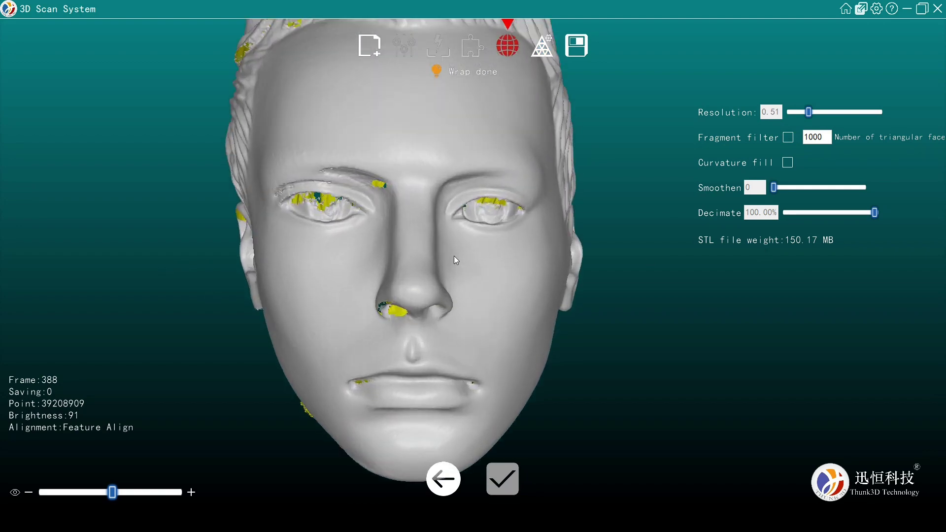
scroll(456, 259, down, 4)
click(577, 45)
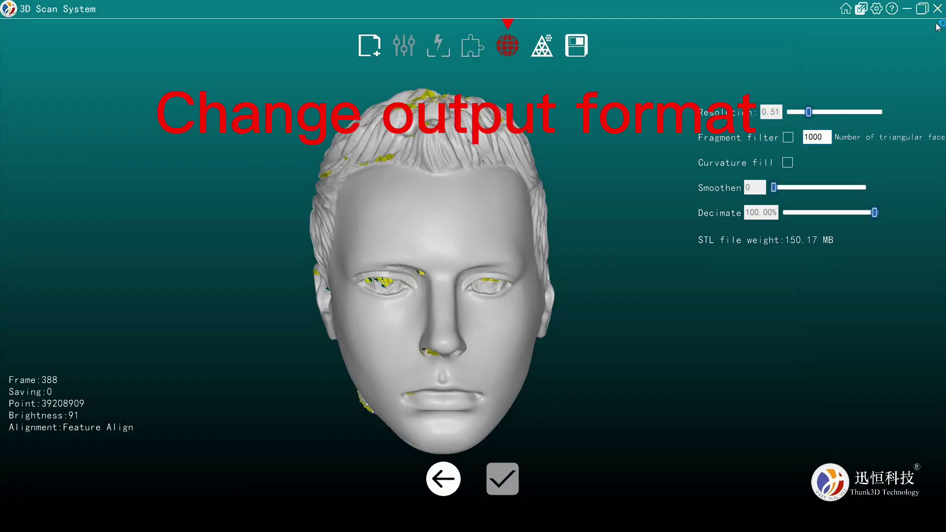
Step: Enable STL as an extra output file in Settings
click(877, 8)
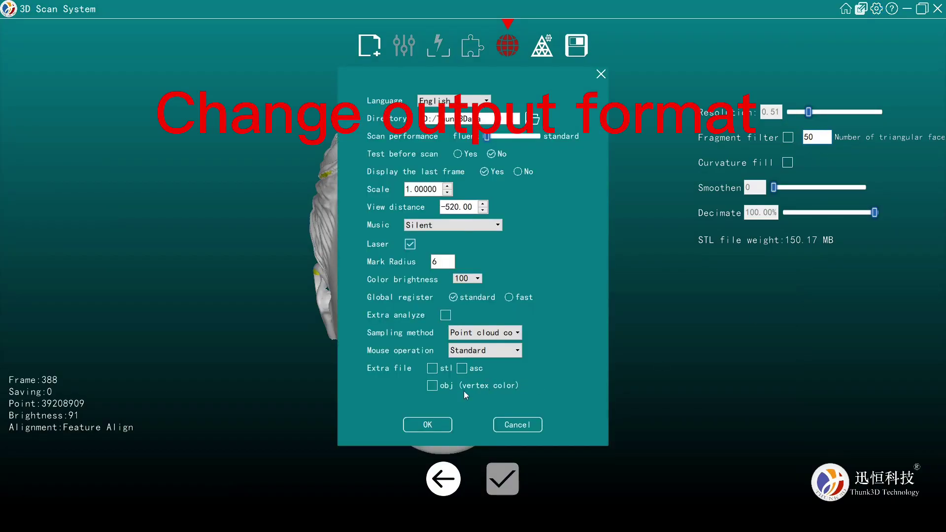
click(433, 369)
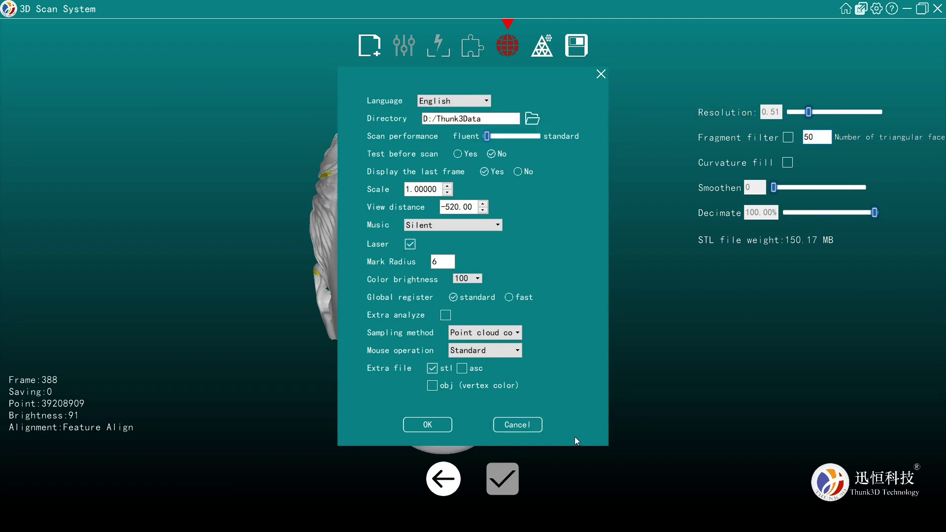
key(Return)
Step: Regenerate the head mesh and check raw.stl and the OBJ output in the data folder
click(446, 481)
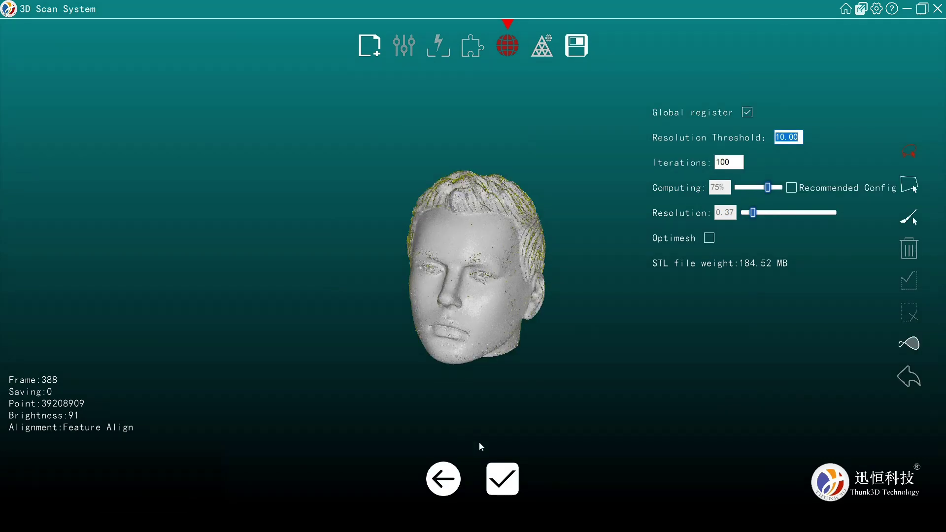
click(510, 481)
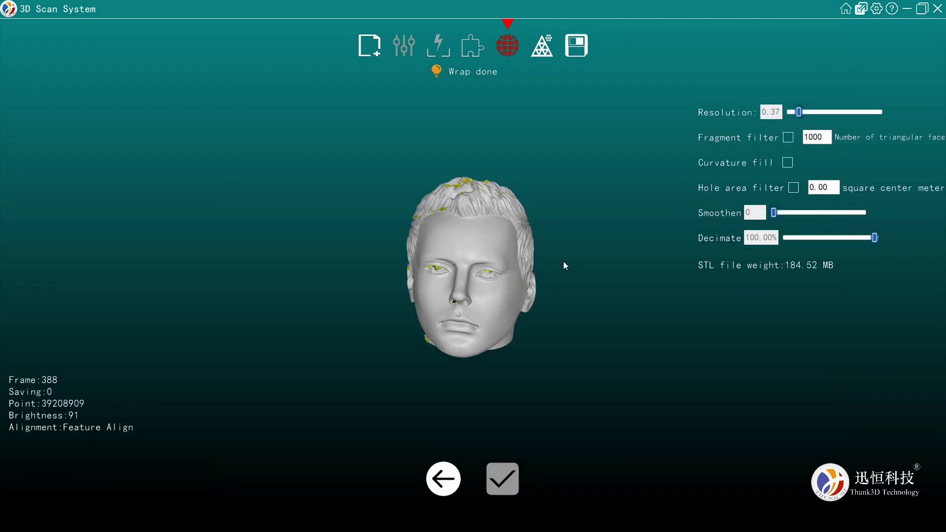
click(580, 52)
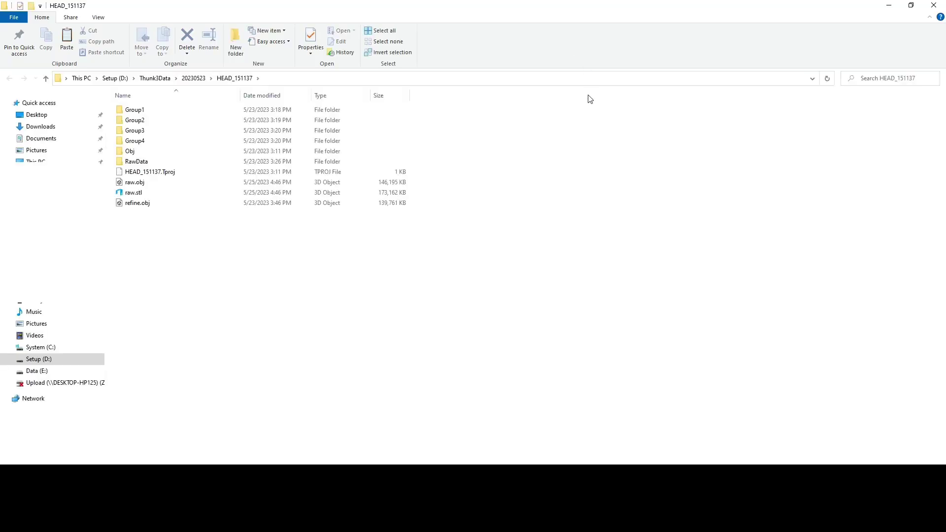
click(155, 205)
click(158, 194)
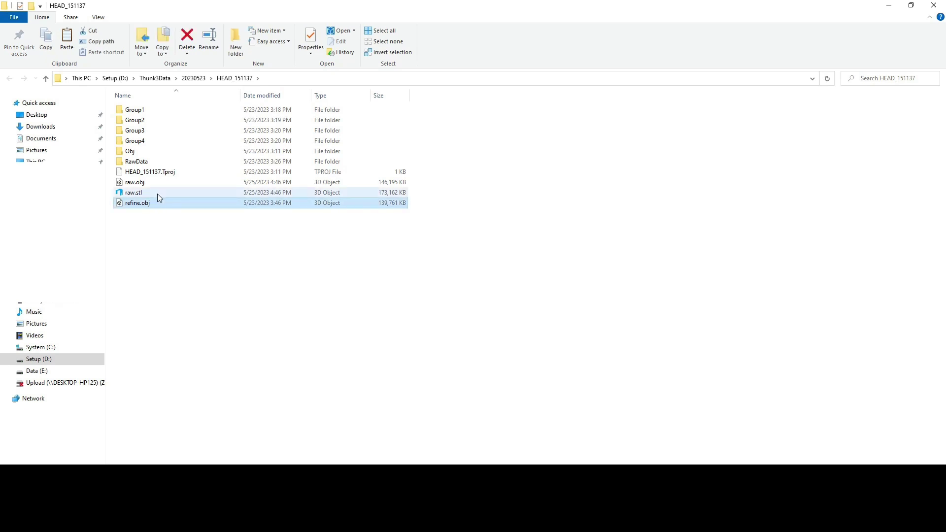
click(155, 204)
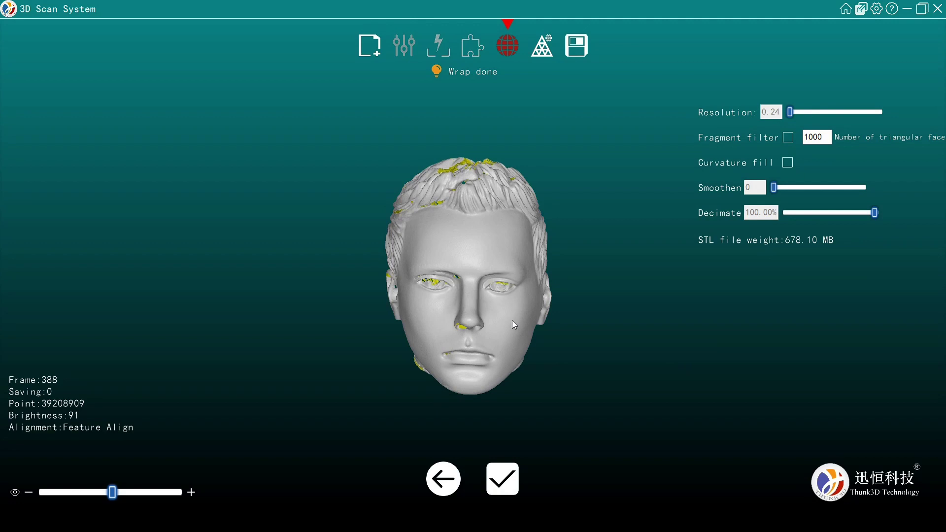
scroll(512, 322, up, 3)
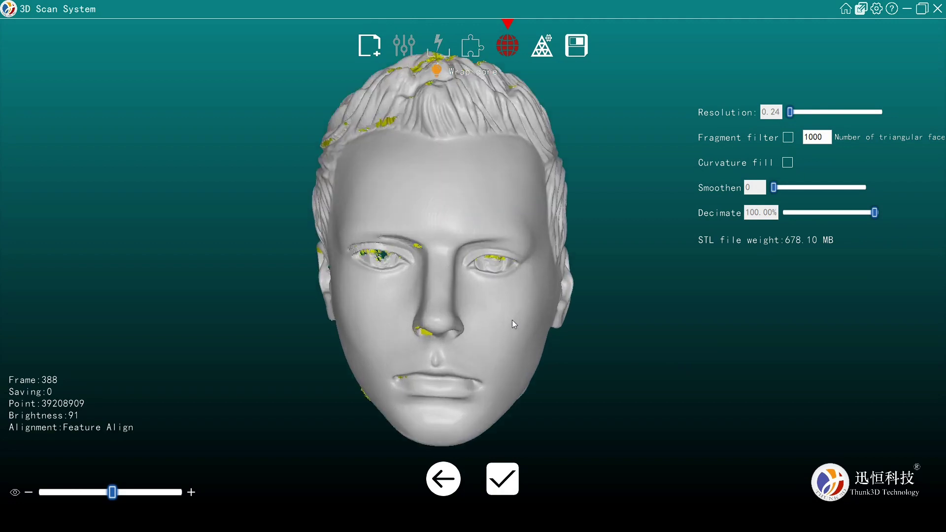
scroll(512, 322, down, 2)
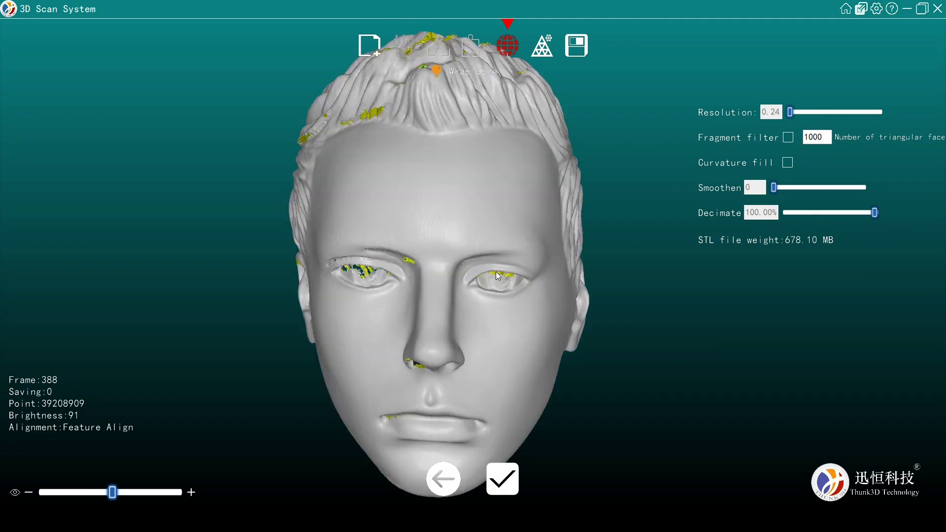